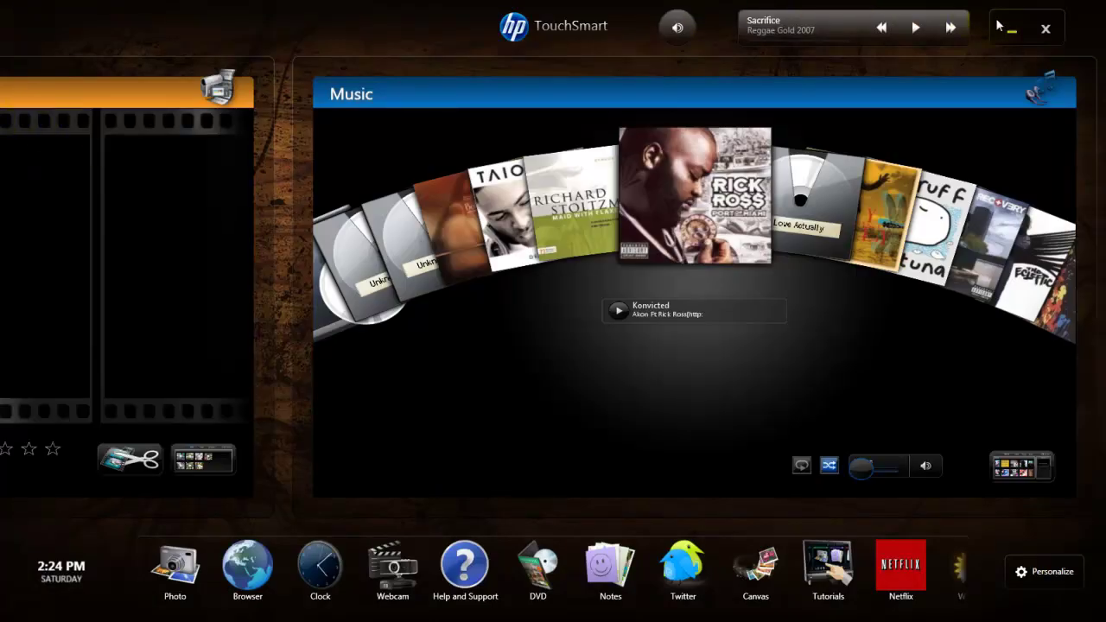
Step: Minimize TouchSmart and scroll through Ne-Yo's hi5 friends list in Internet Explorer
click(1007, 31)
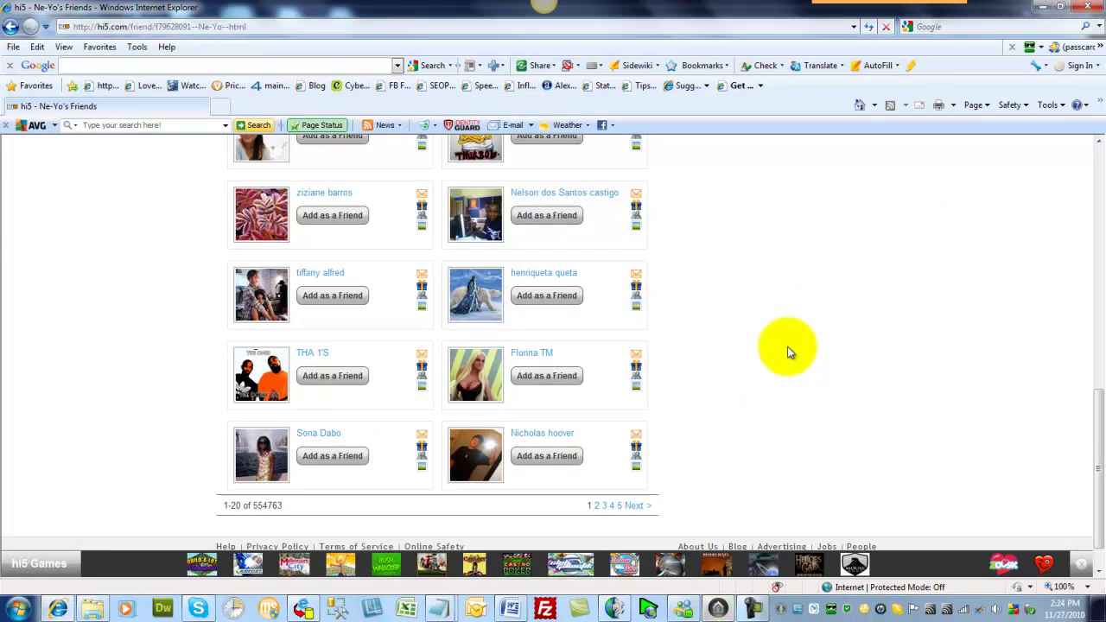
scroll(788, 352, up, 5)
scroll(786, 344, up, 5)
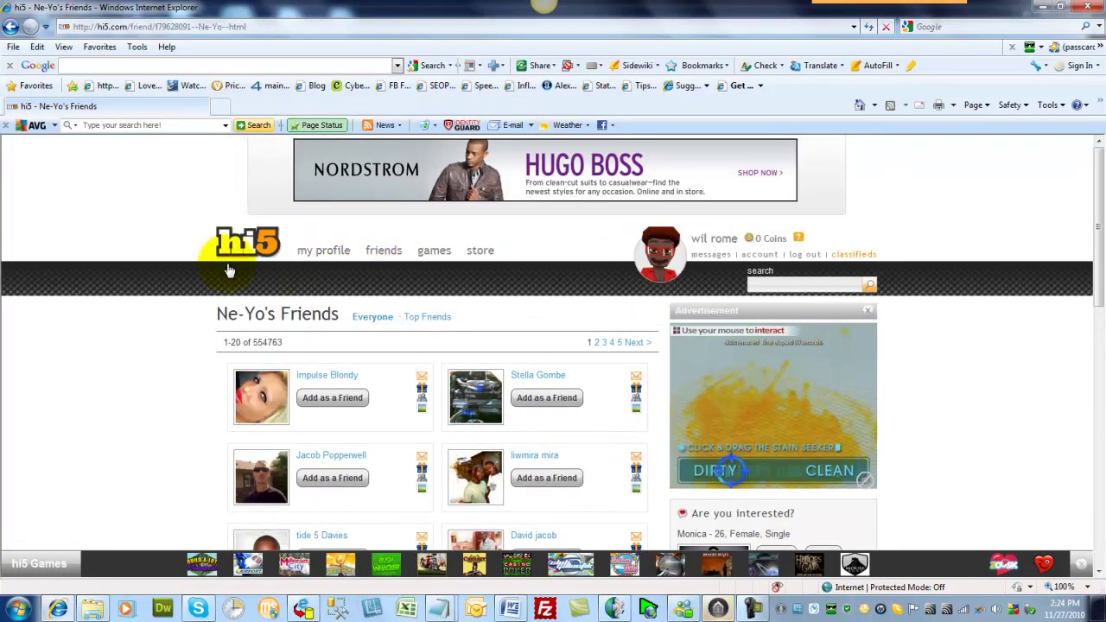
scroll(263, 306, down, 3)
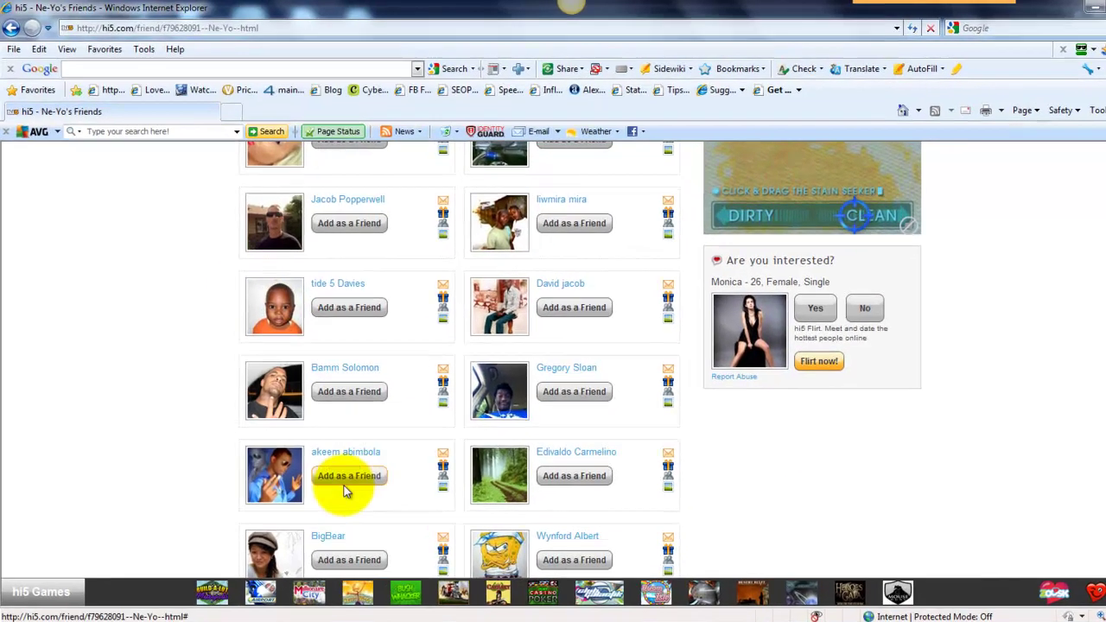
scroll(248, 469, down, 1)
scroll(246, 470, down, 2)
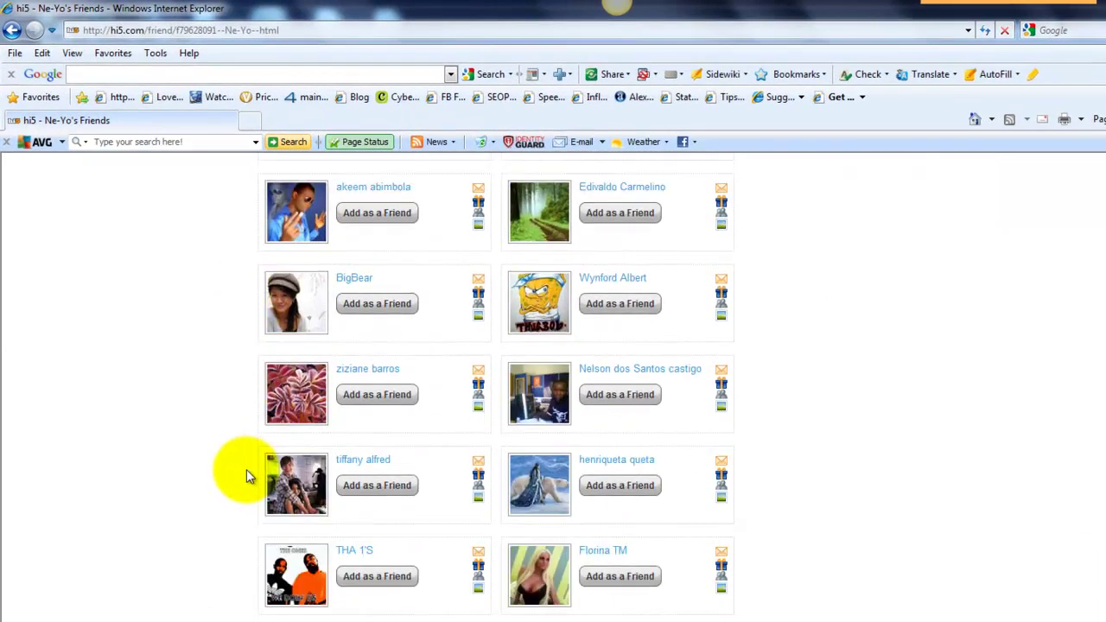
scroll(246, 469, up, 2)
scroll(245, 465, up, 3)
scroll(245, 458, up, 1)
scroll(246, 458, up, 2)
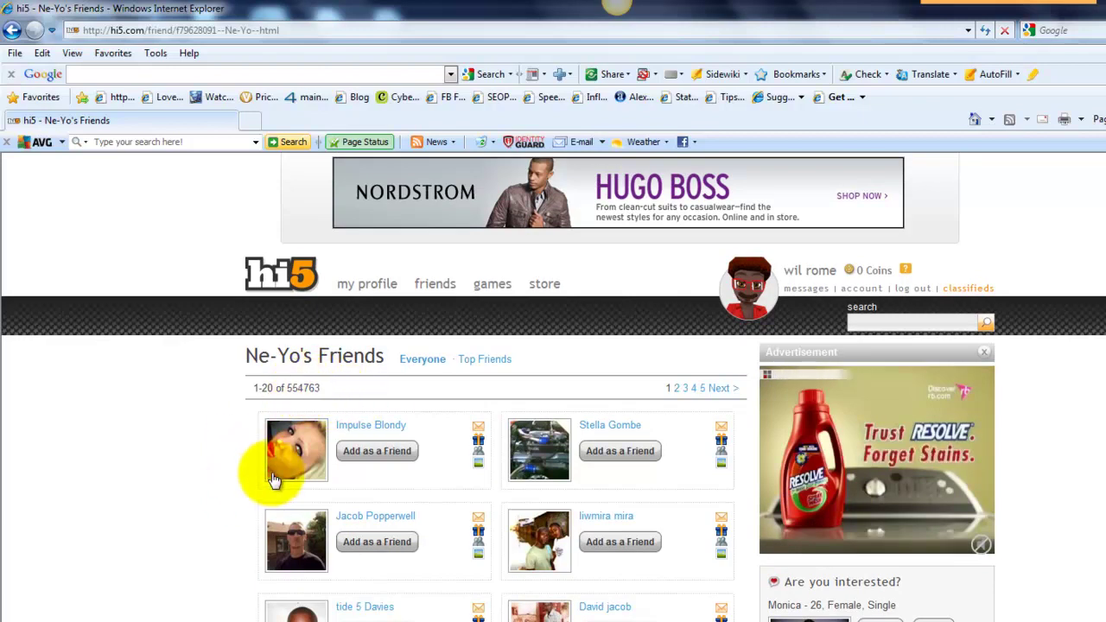
scroll(263, 484, down, 2)
scroll(260, 490, down, 3)
scroll(260, 490, up, 3)
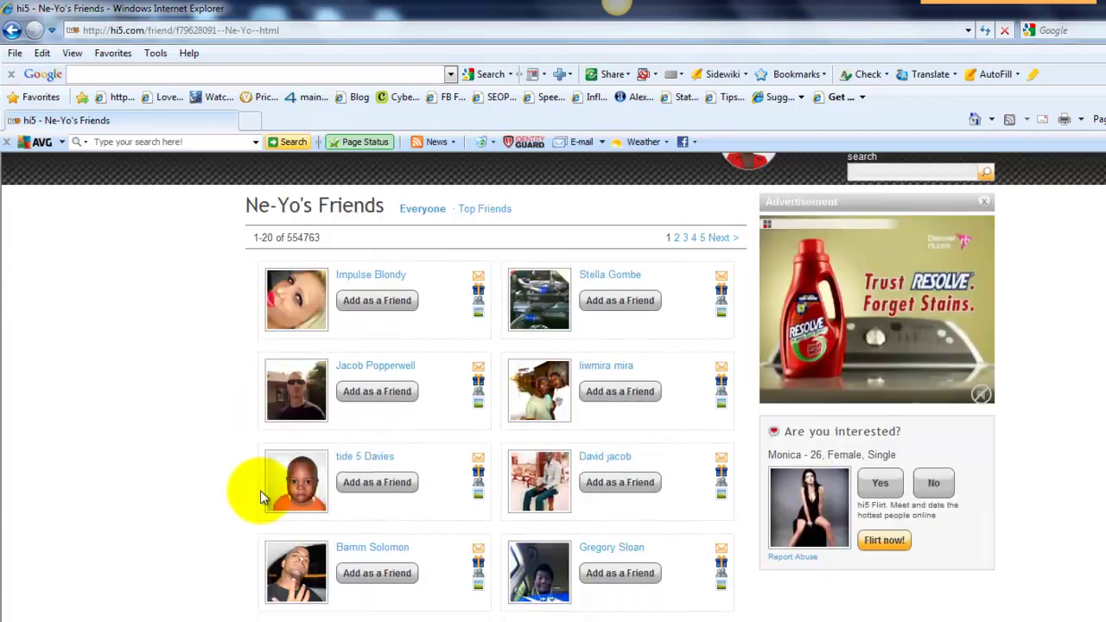
scroll(260, 490, up, 1)
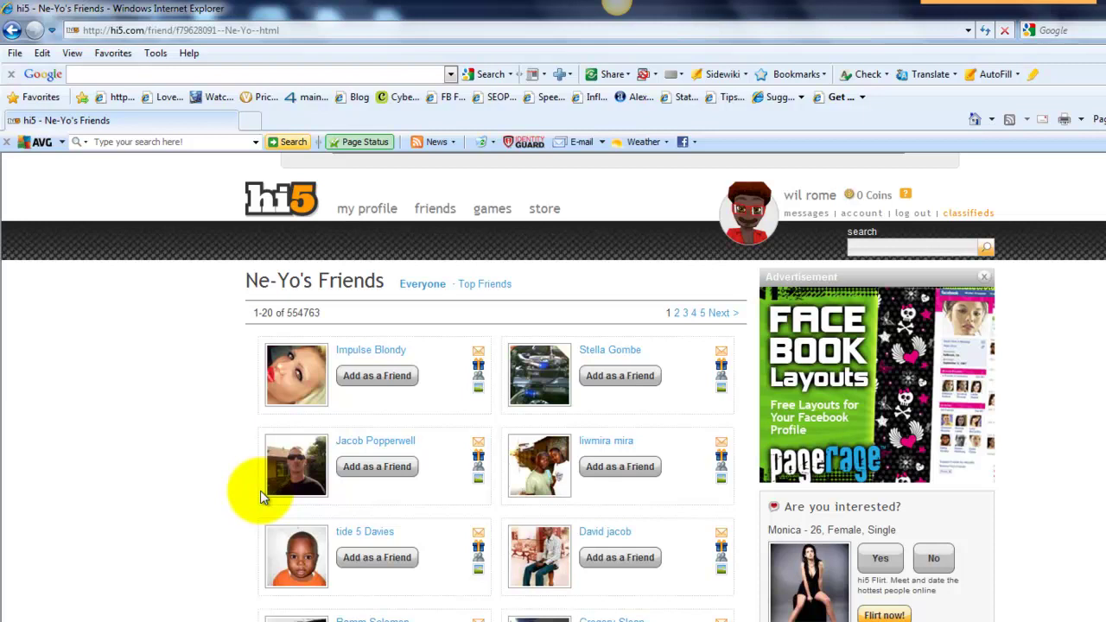
scroll(260, 490, down, 2)
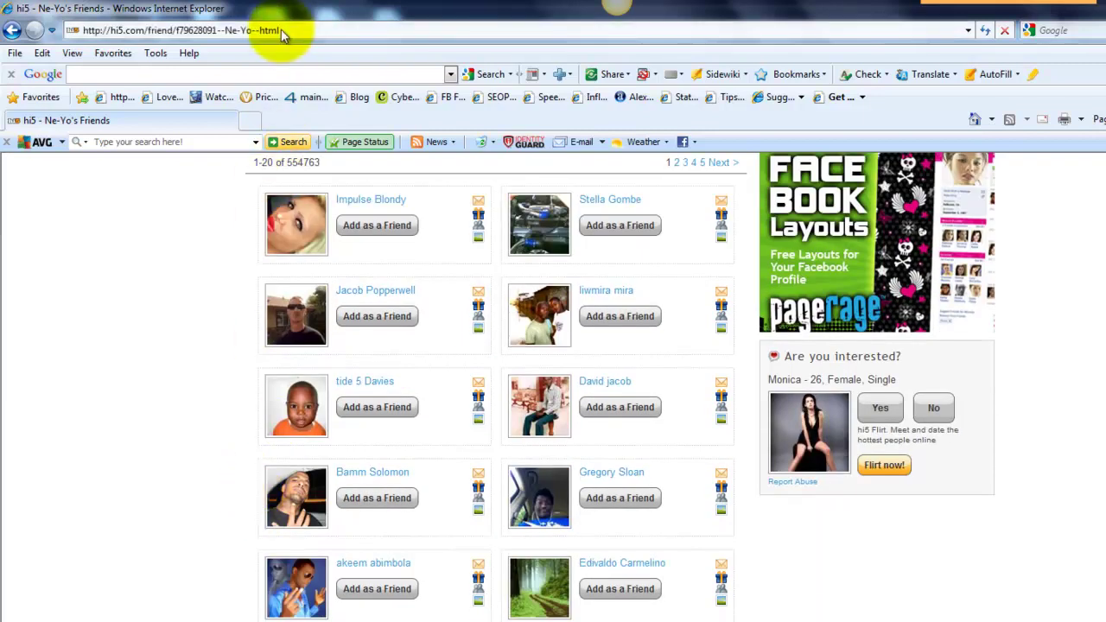
Step: Copy the hi5 friends page address and switch to the Web Scraper Plus+ console
click(282, 30)
right_click(281, 29)
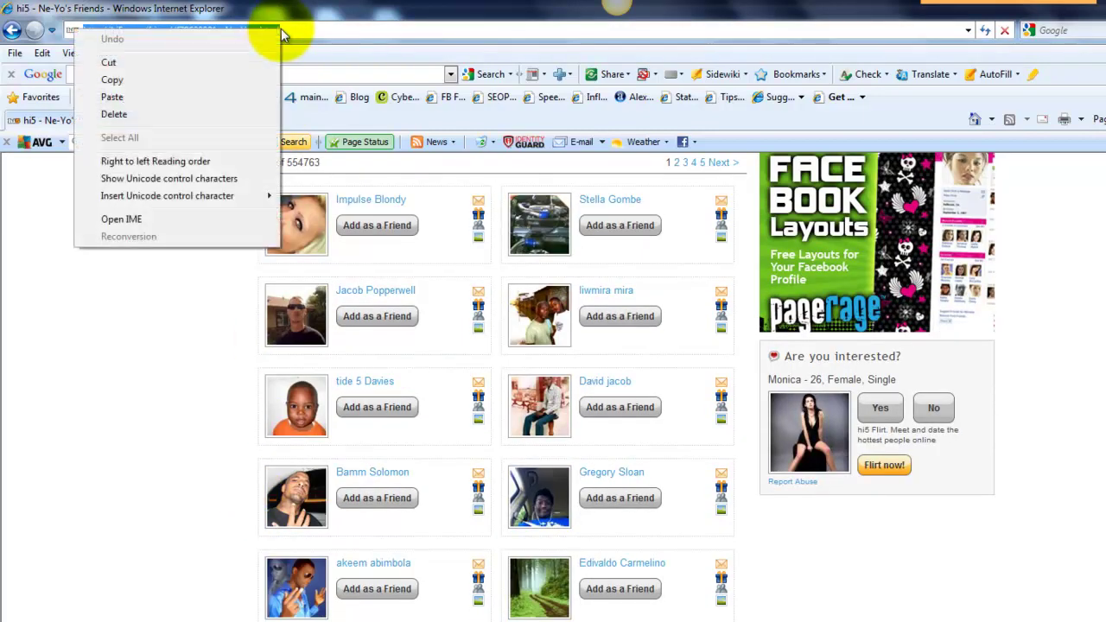
click(207, 81)
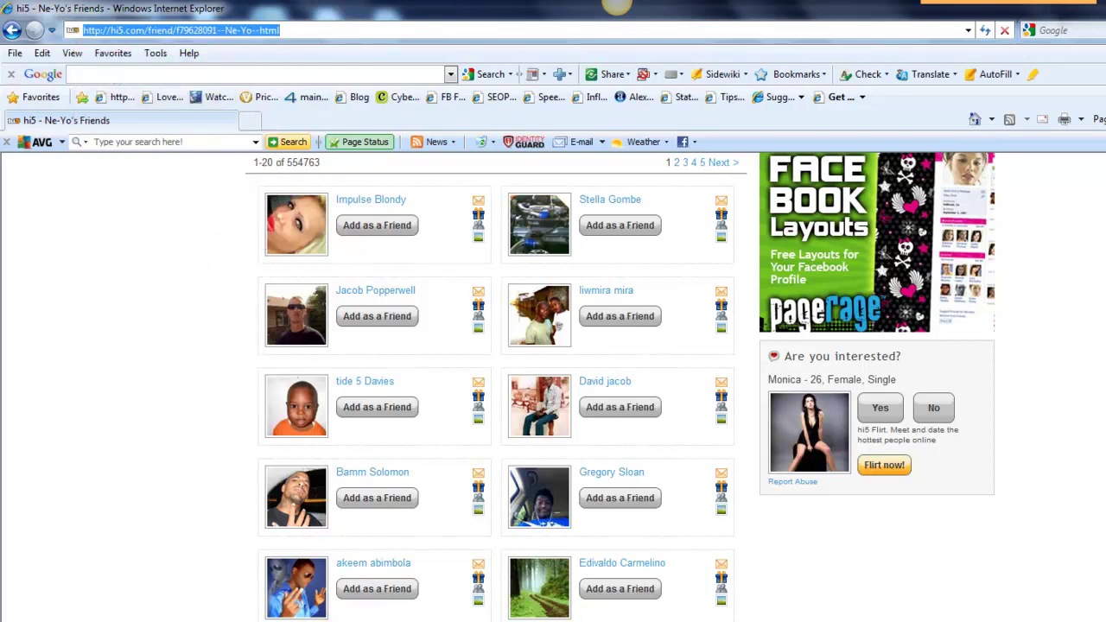
click(335, 610)
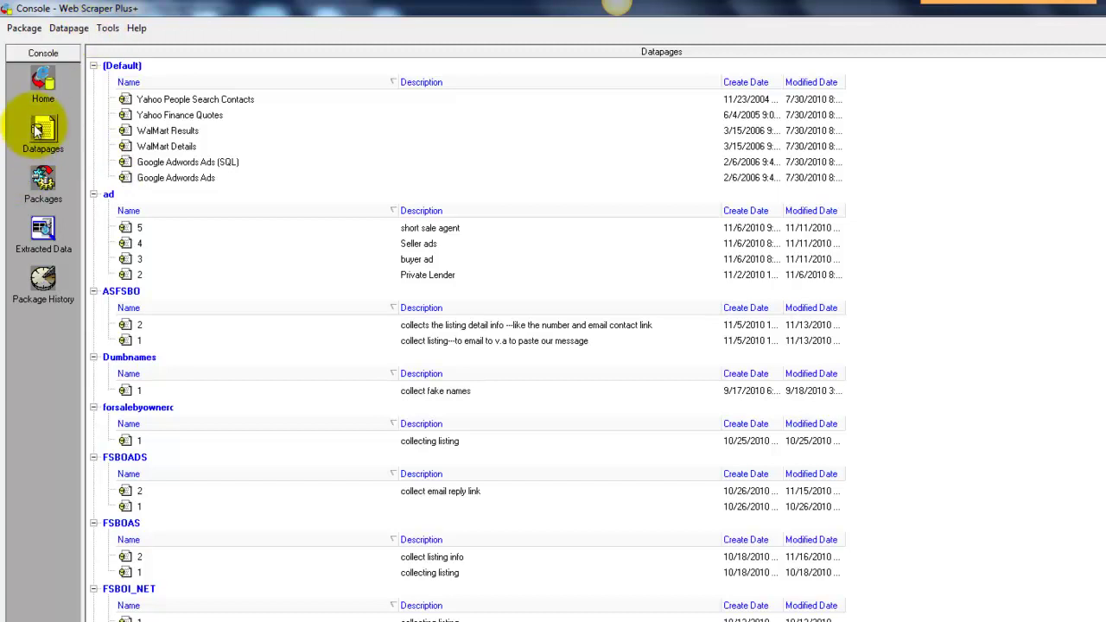
Step: Open a saved datapage in the Datapage Editor, showing the Velocityscape support page
click(69, 28)
key(Escape)
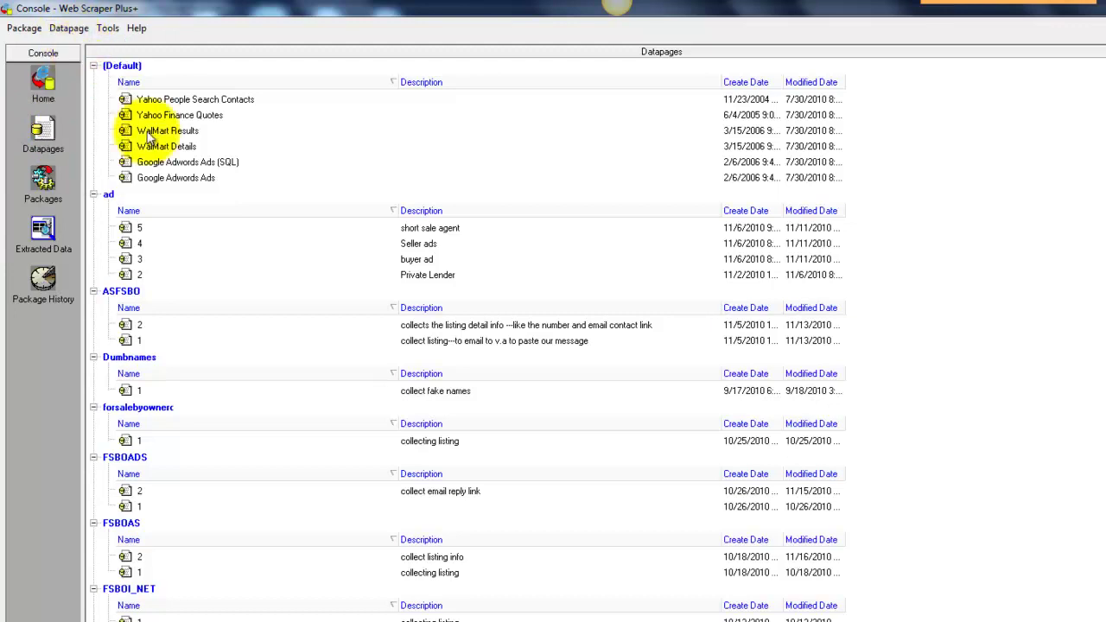
double_click(348, 439)
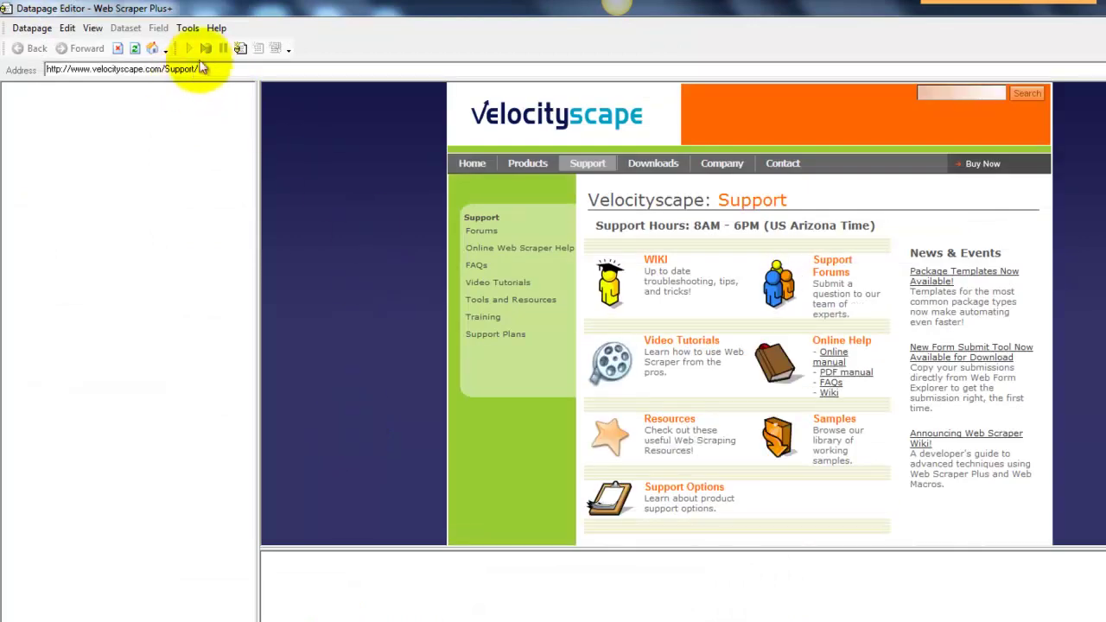
Step: Paste the hi5 friends page URL into the editor's Address field and load it
click(198, 69)
right_click(200, 71)
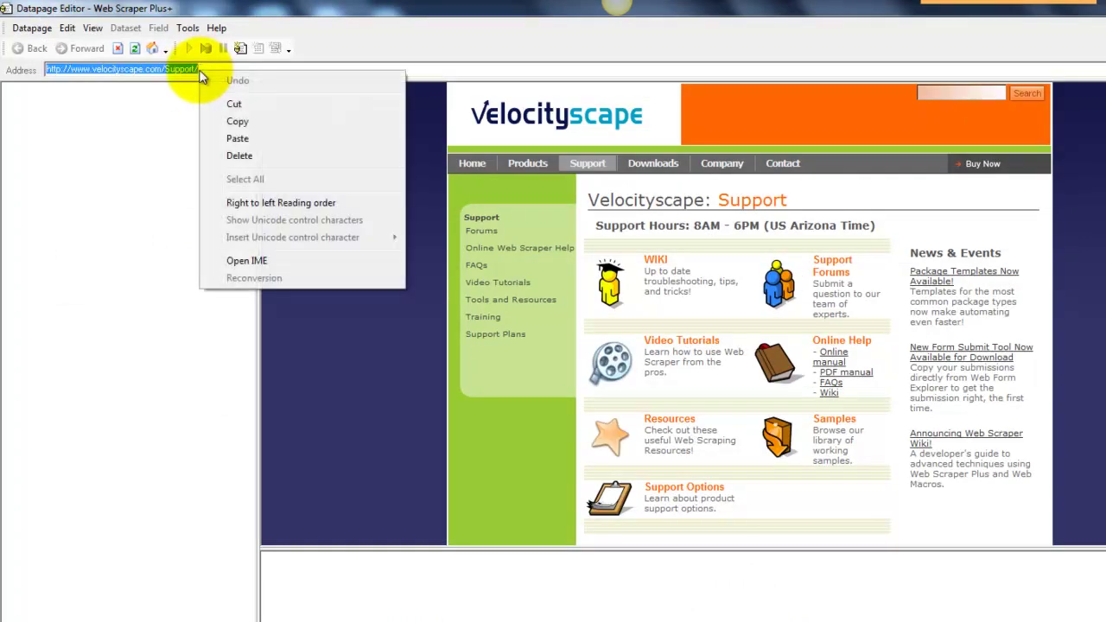
click(236, 138)
key(Return)
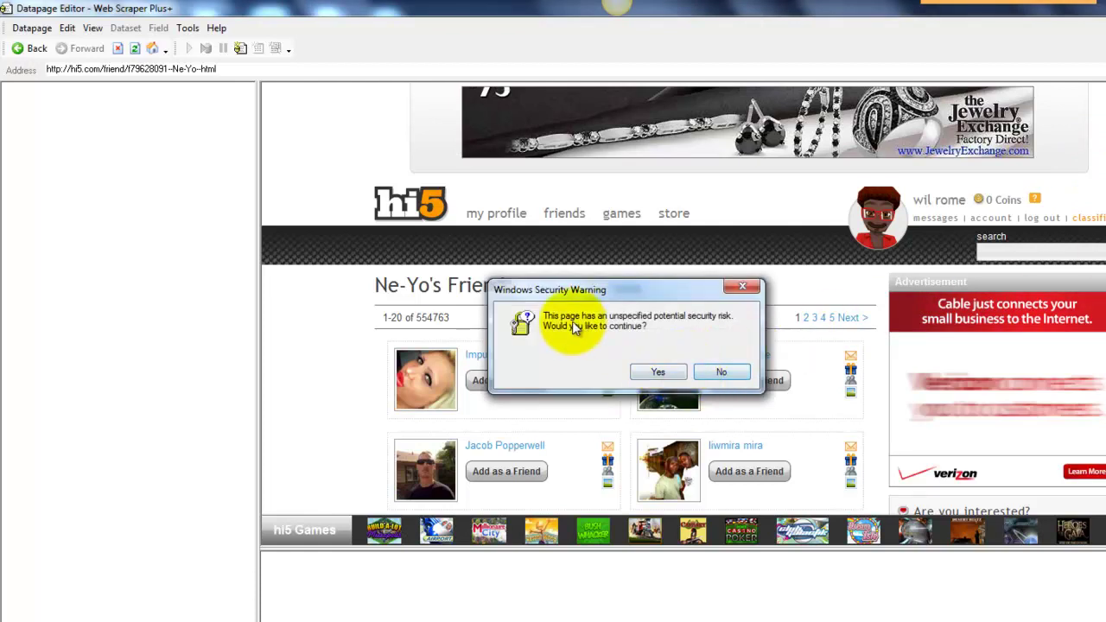
Step: Answer the Windows Security Warning with No, then Yes, so the friends page loads
click(716, 371)
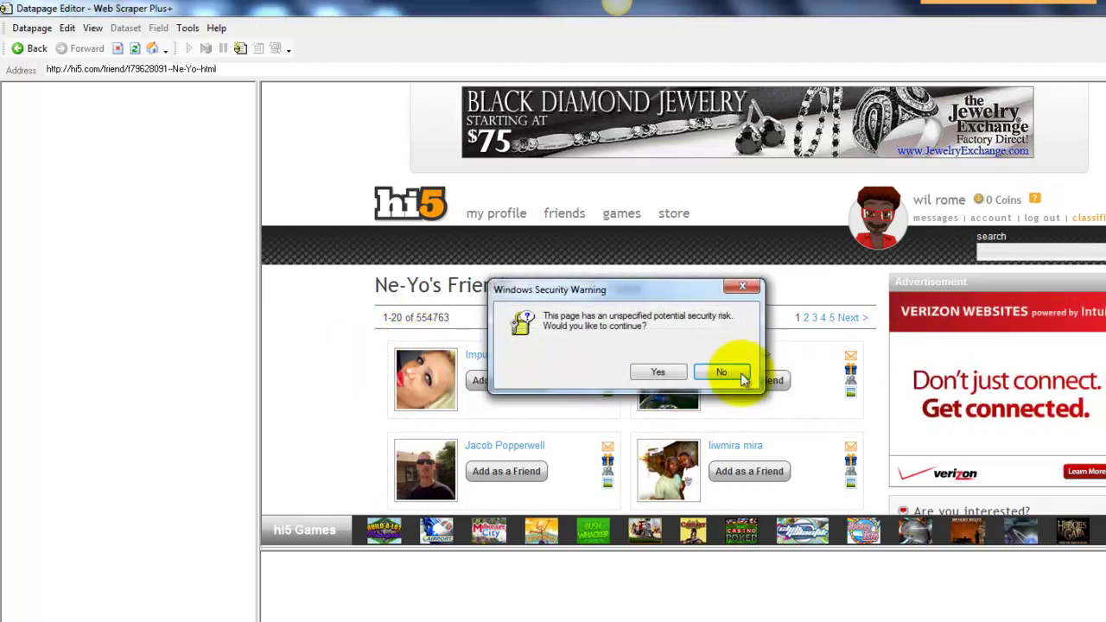
click(741, 378)
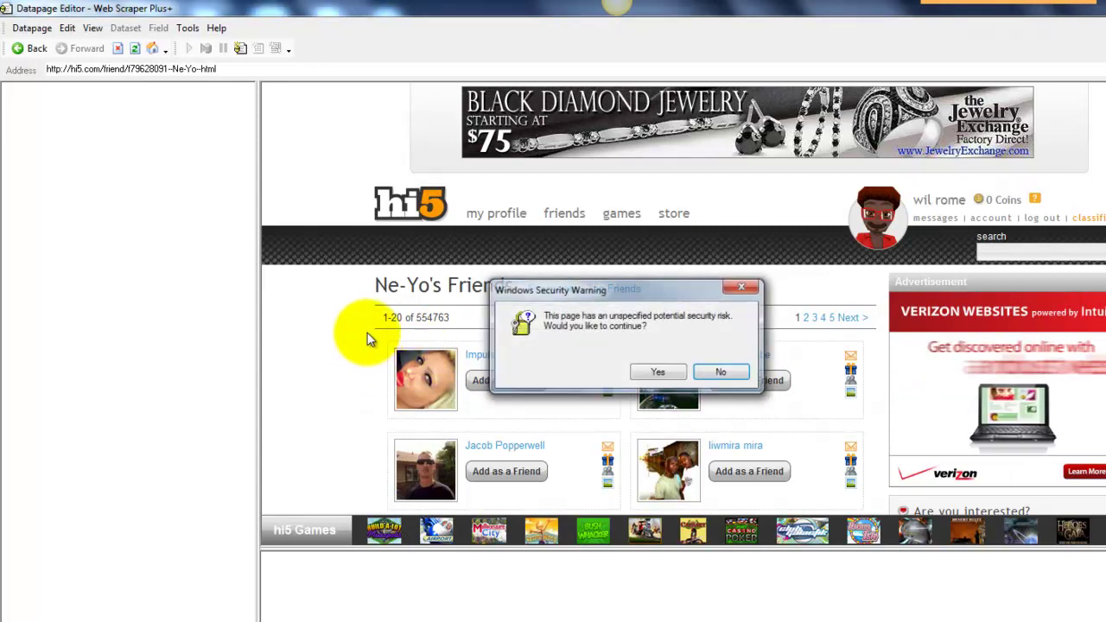
click(658, 371)
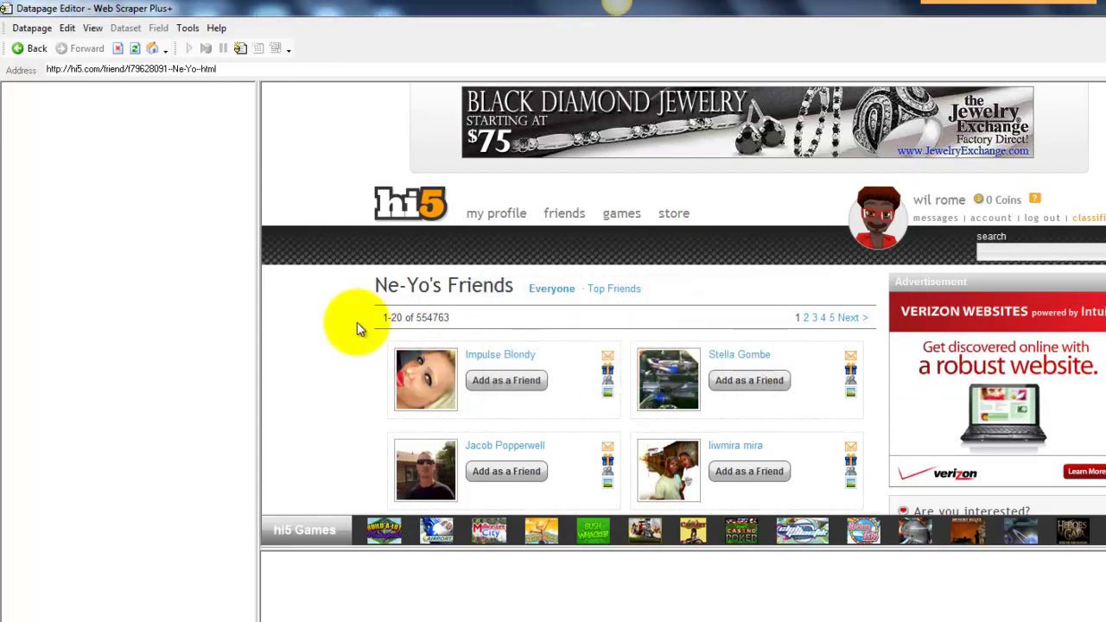
Step: Select the friend-pic DIV markup in the HTML pane and create a New Datapage from it
scroll(359, 312, down, 3)
mouse_move(363, 198)
mouse_down()
mouse_move(618, 295)
mouse_move(600, 476)
mouse_up()
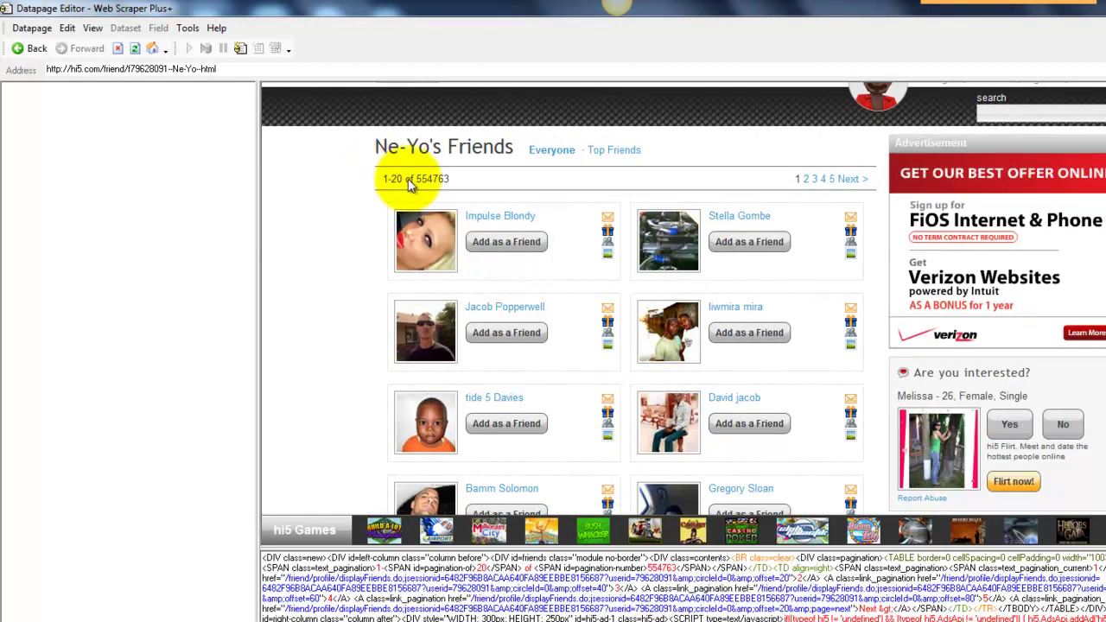
click(366, 192)
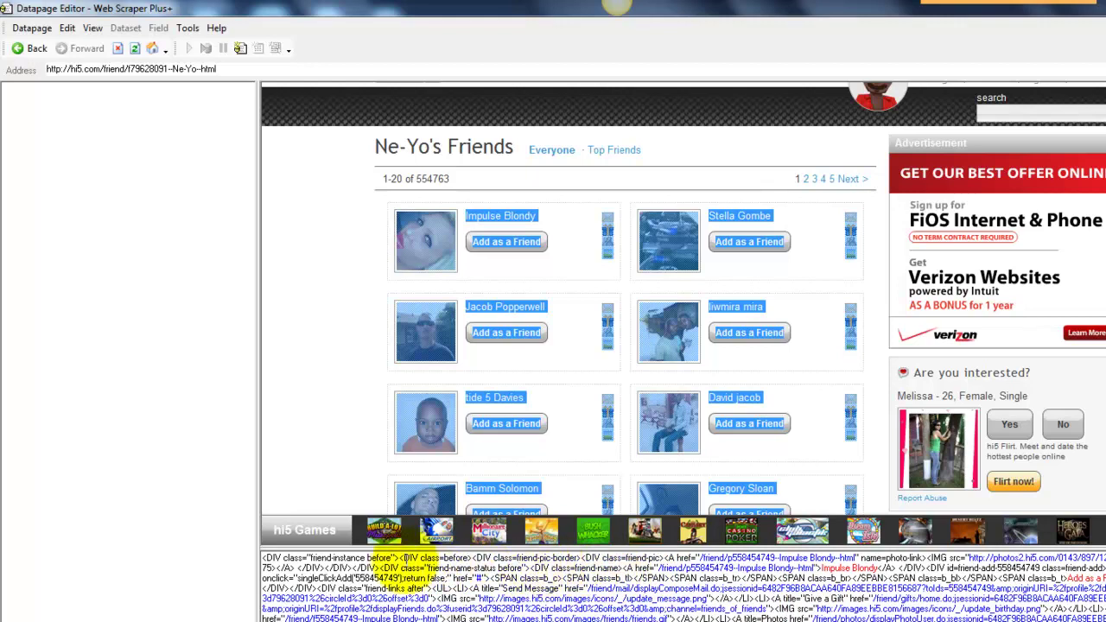
drag(664, 558, 586, 558)
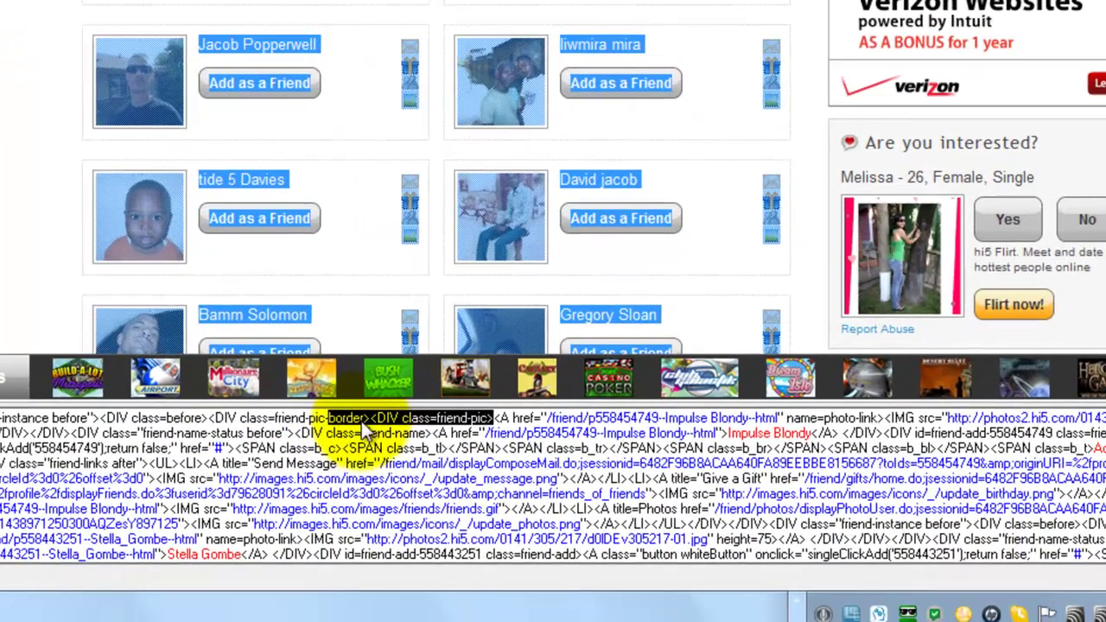
right_click(593, 562)
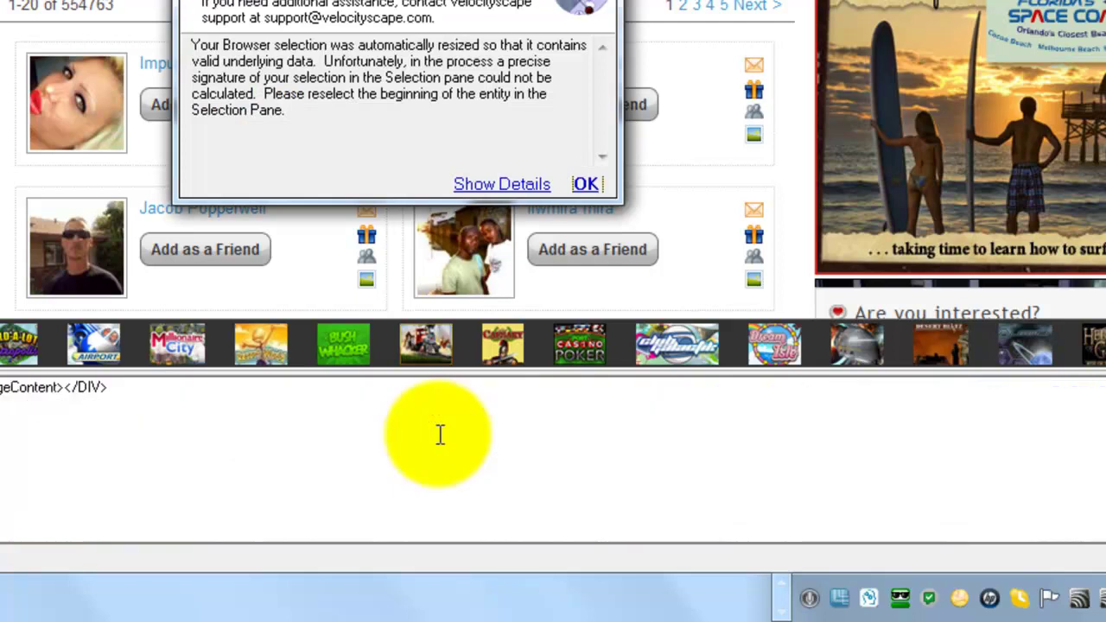
Step: Dismiss the resize warning and name the new datapage Hi5 with a collecting-friends description
click(585, 183)
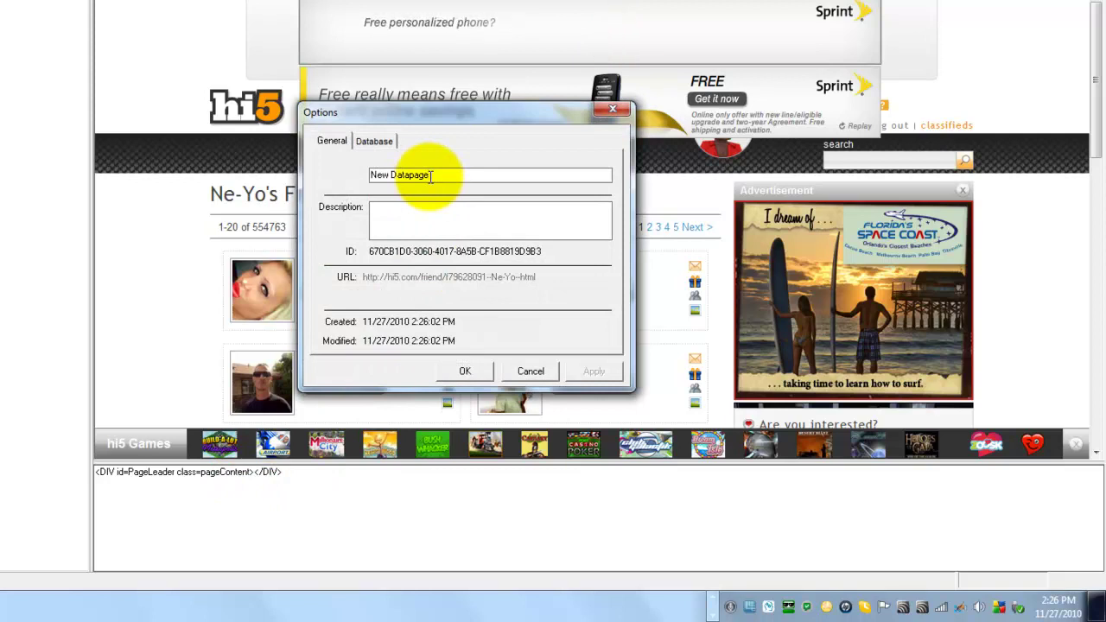
triple_click(430, 176)
key(BackSpace)
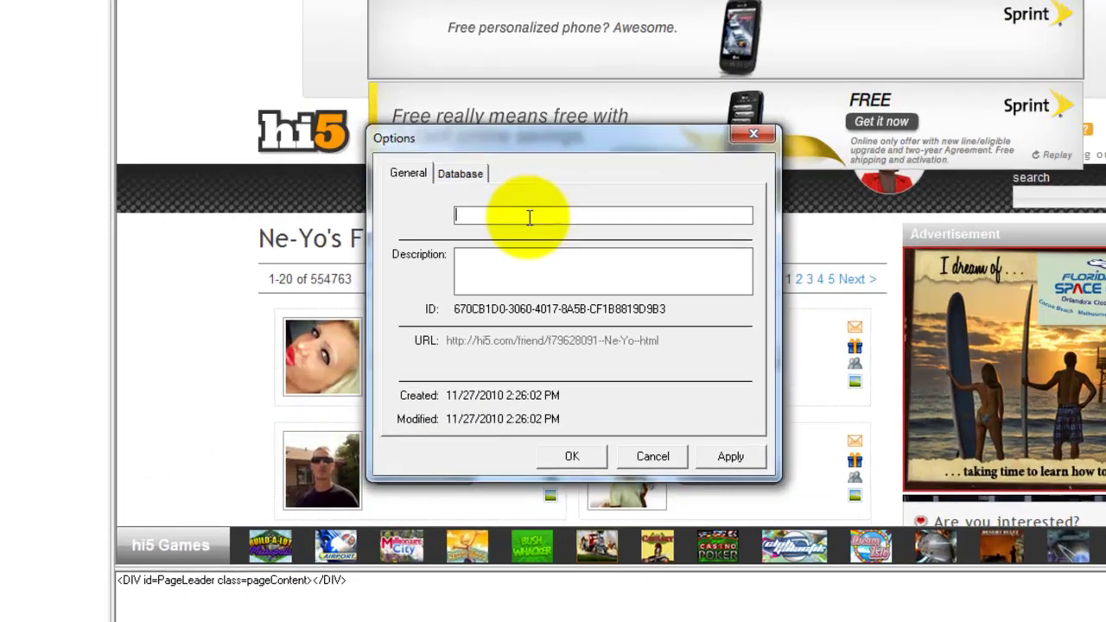
text(Hi5)
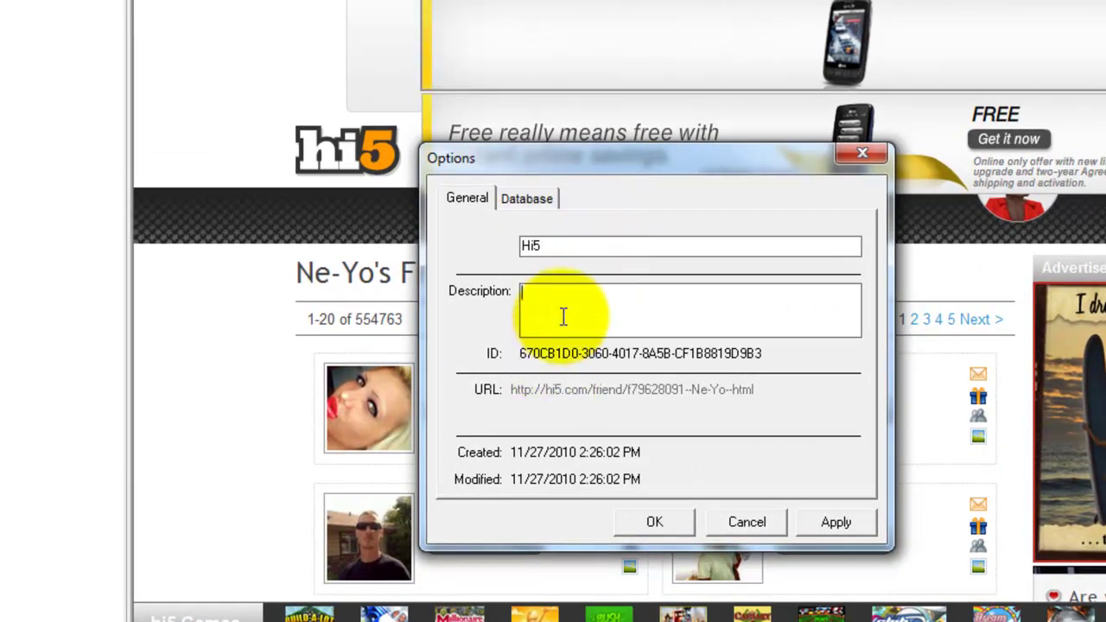
text(collecting friends)
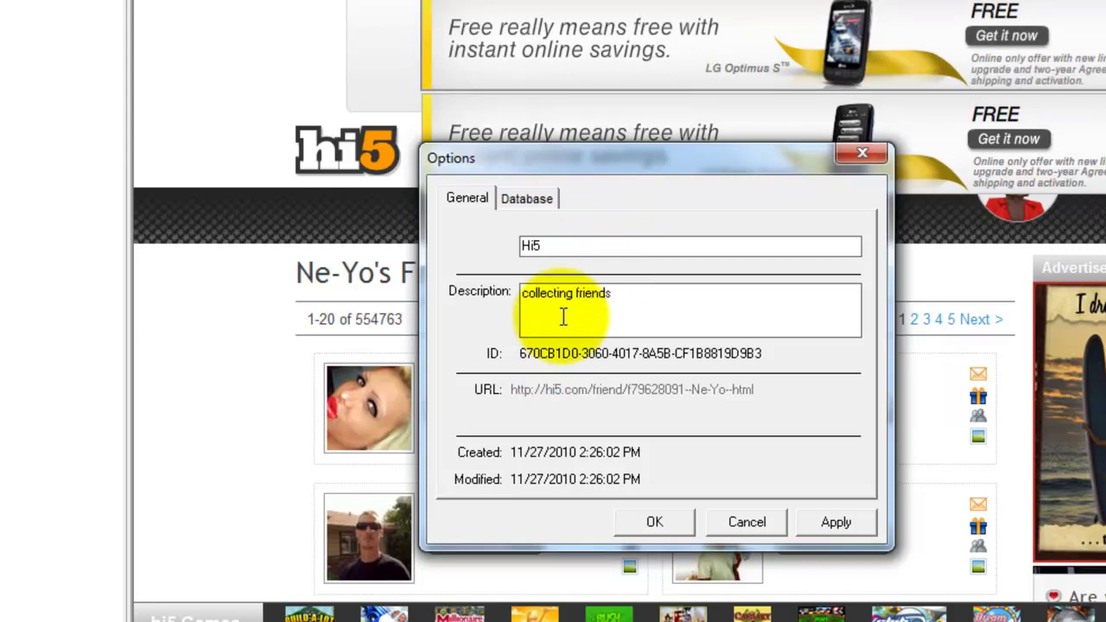
Step: Toggle automatic data object name checking on the Database tab and apply the options
click(526, 199)
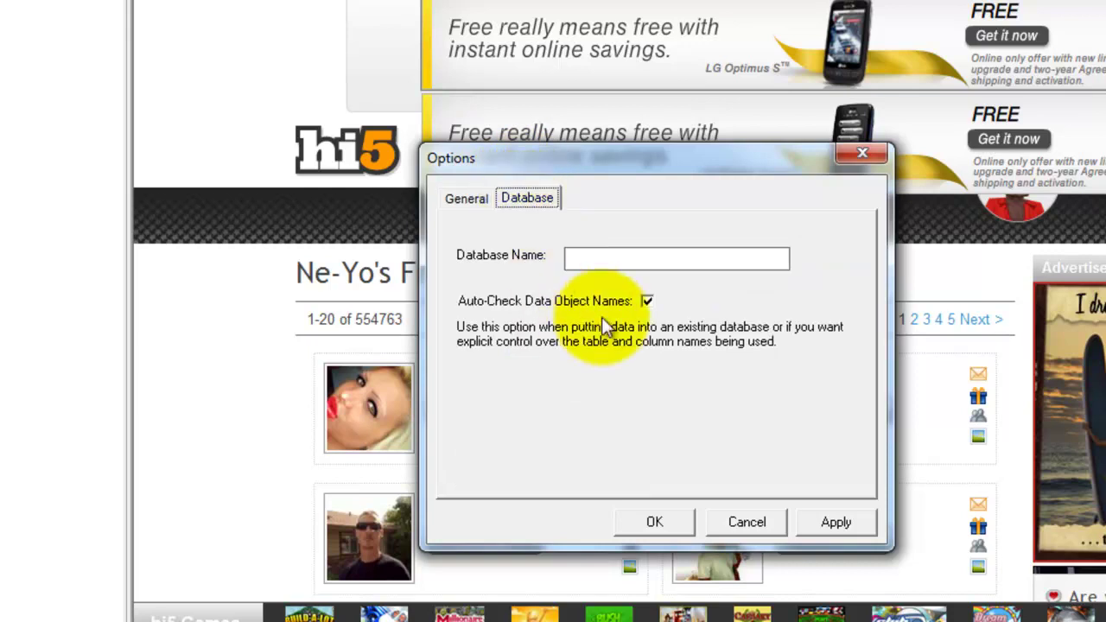
click(648, 304)
click(467, 197)
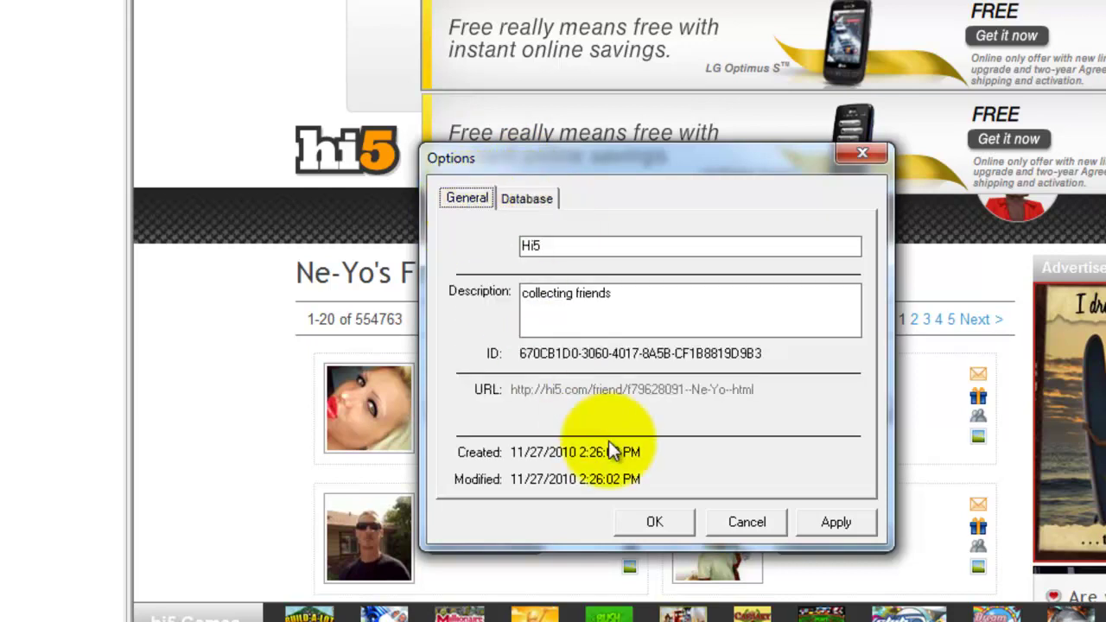
click(834, 526)
click(661, 527)
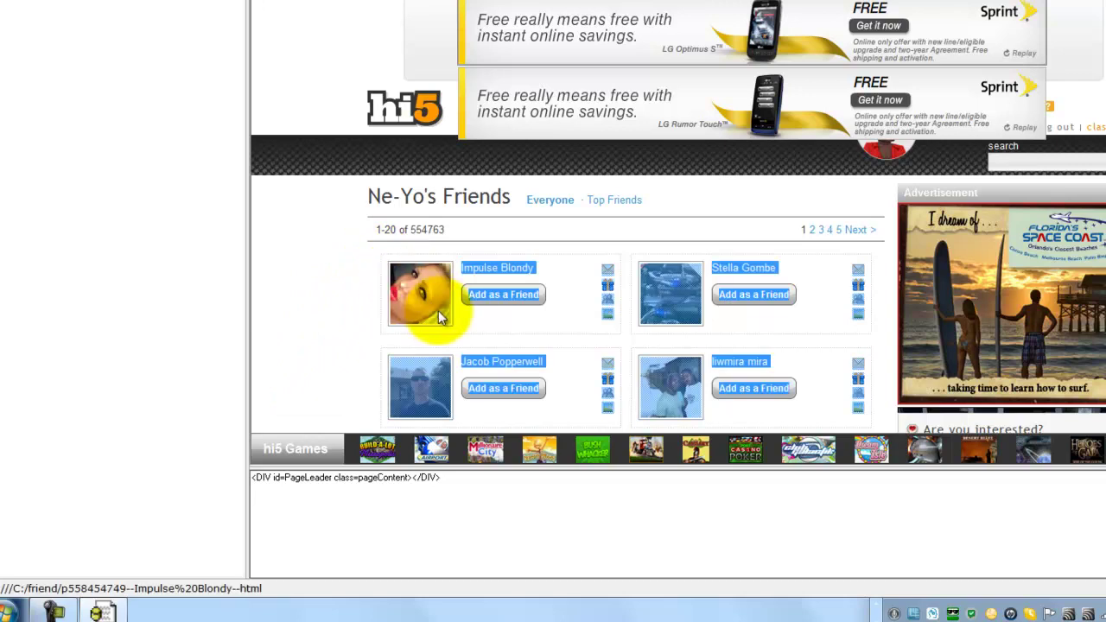
Step: Select the first friend entry and mark the start of its friend-name-status markup
click(380, 261)
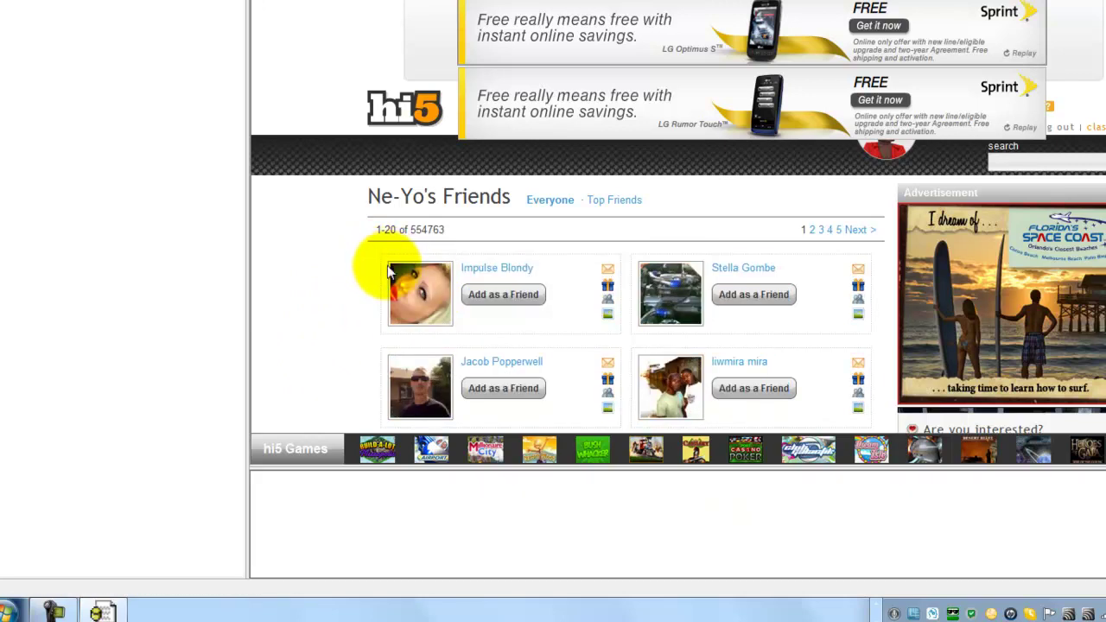
click(391, 269)
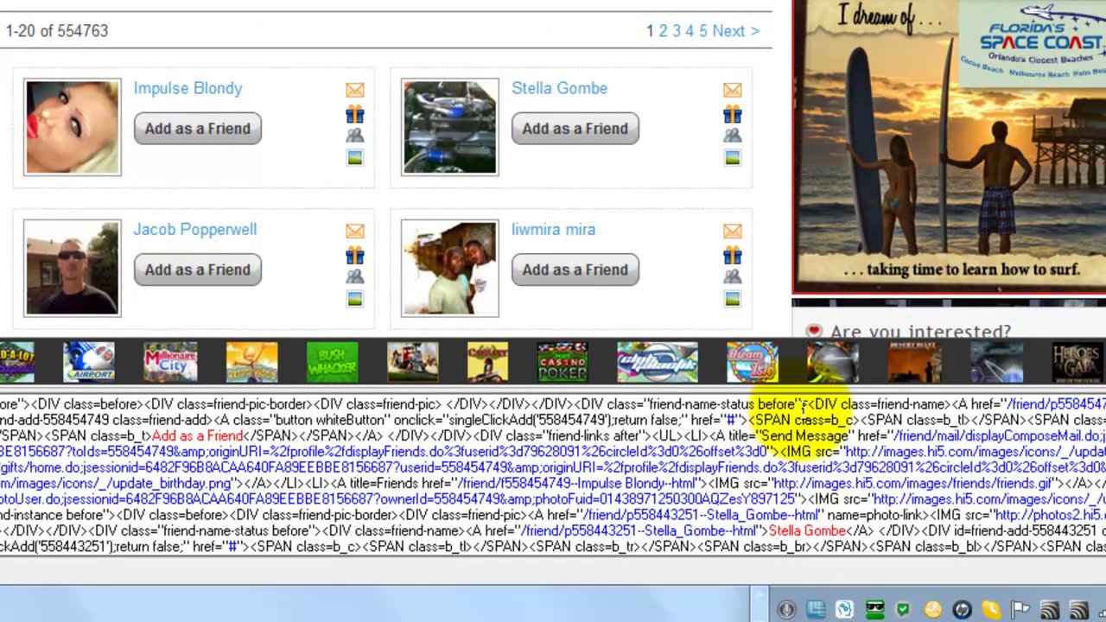
drag(817, 404, 637, 404)
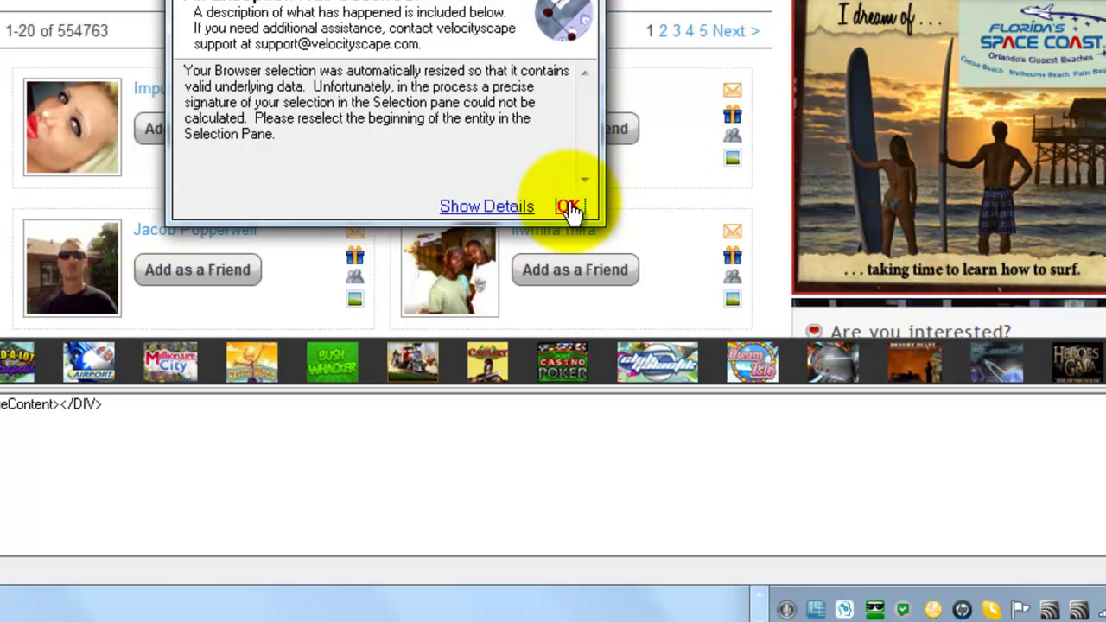
Step: Dismiss the warning and reselect the friend list until the friends-container DIV is captured
click(570, 208)
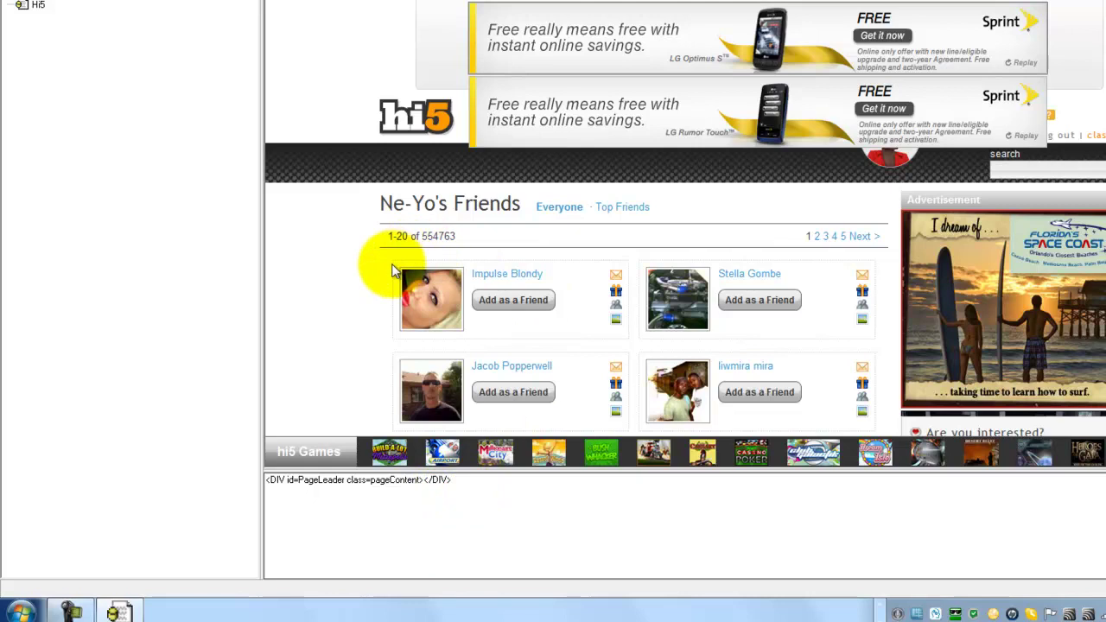
drag(395, 266, 440, 283)
click(418, 270)
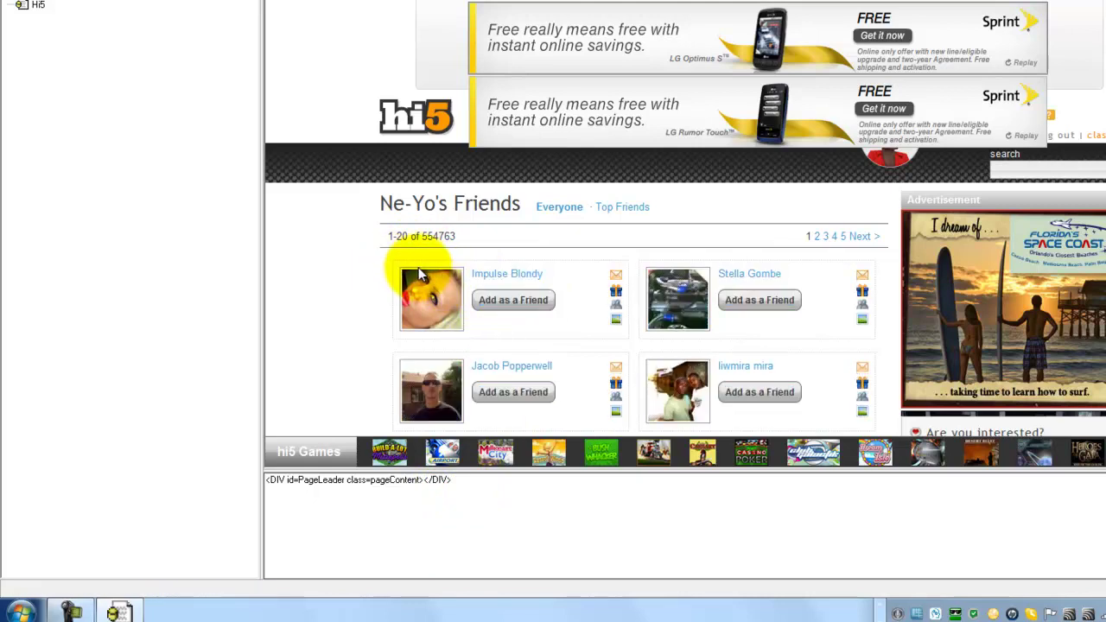
drag(410, 273, 433, 267)
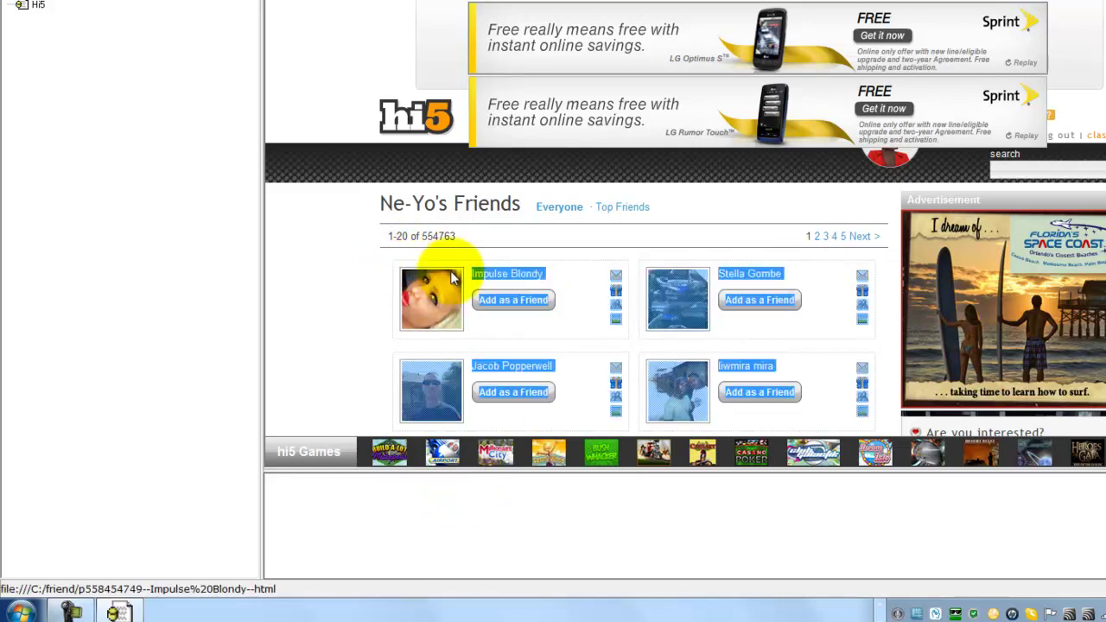
click(431, 275)
click(415, 270)
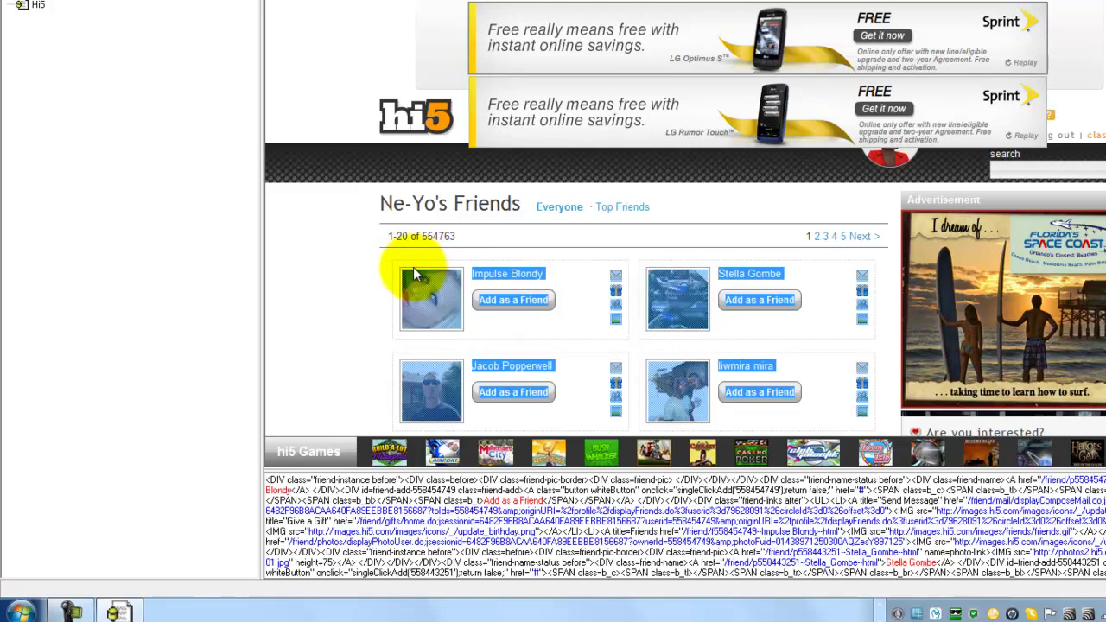
click(72, 610)
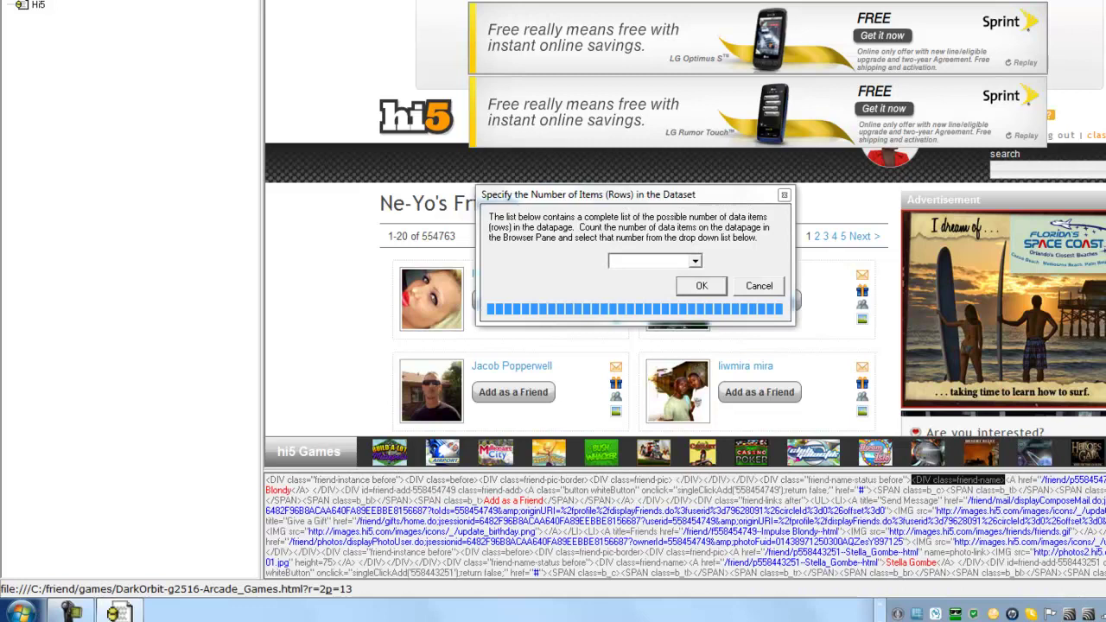
Step: Open the row-count drop-down in the Specify the Number of Items dialog
click(696, 261)
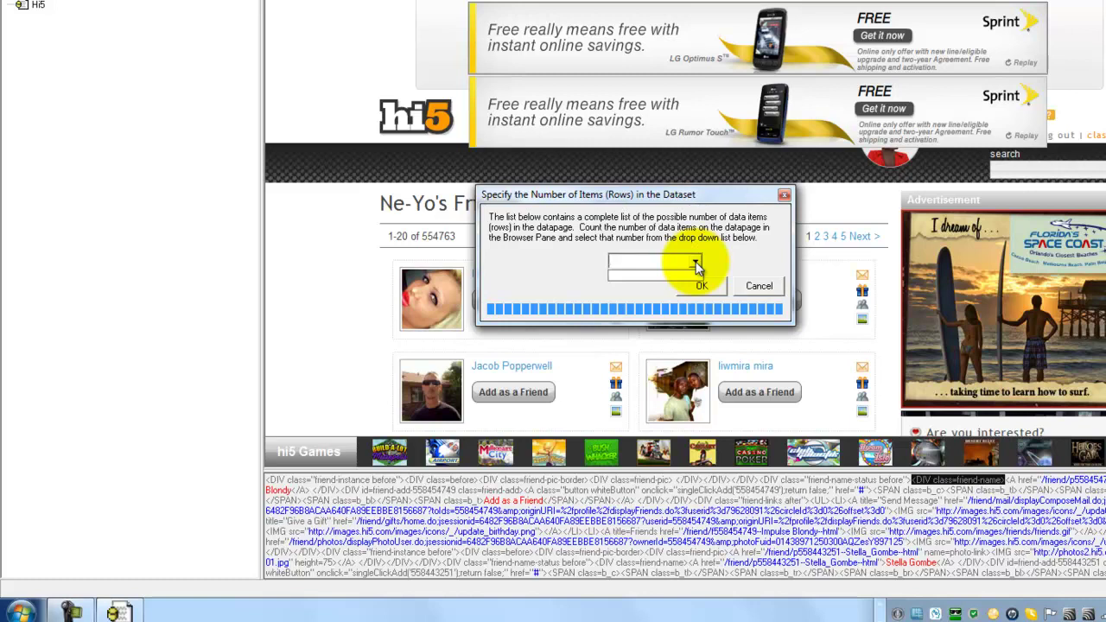
click(696, 262)
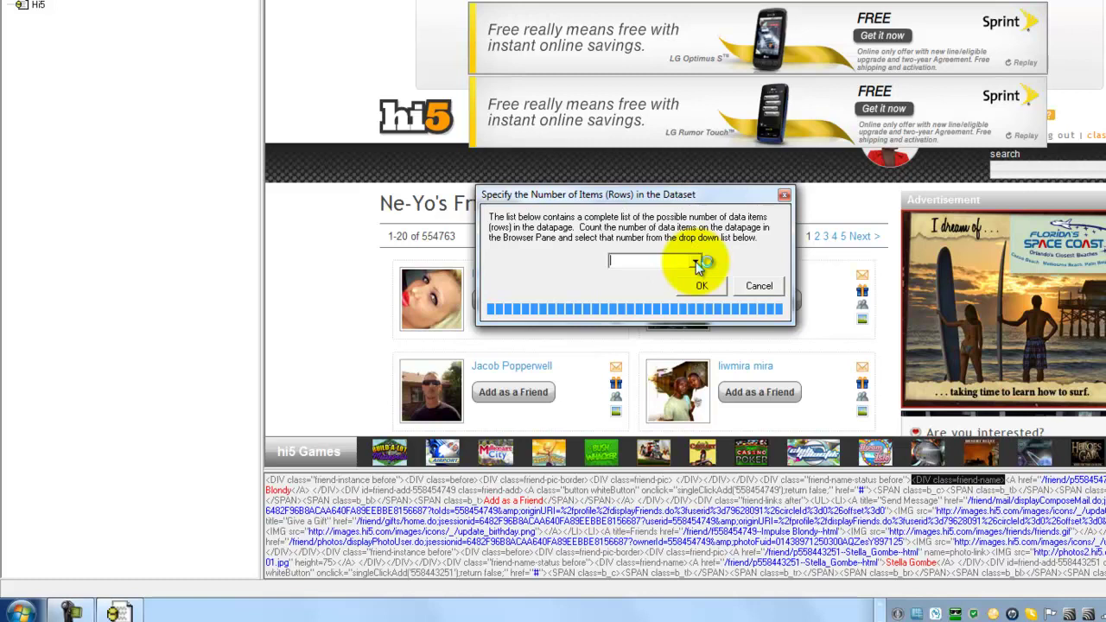
click(69, 611)
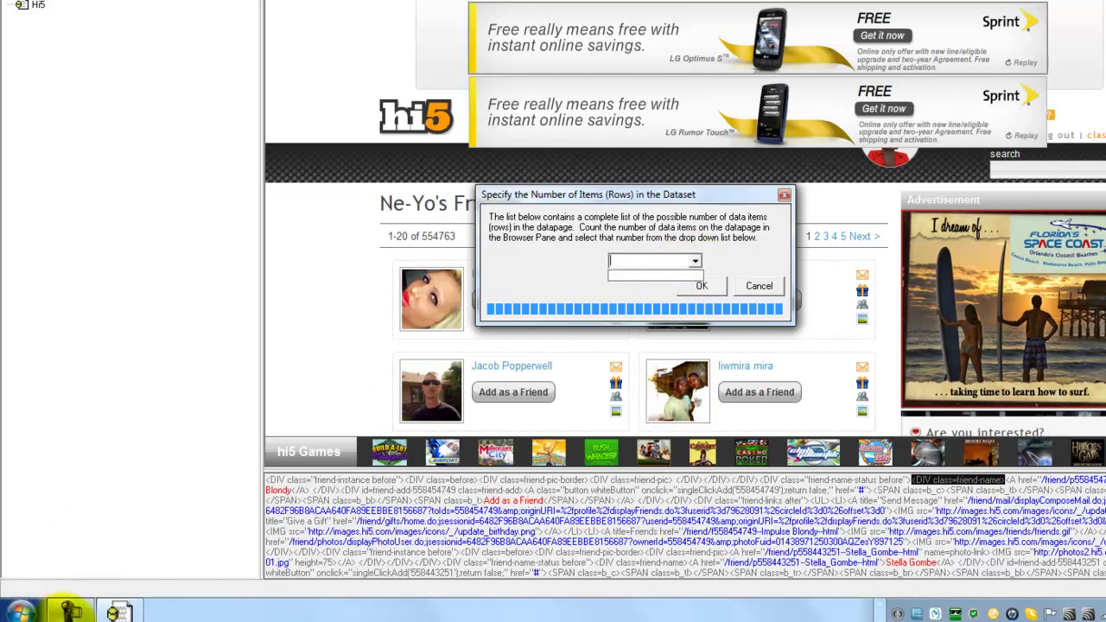